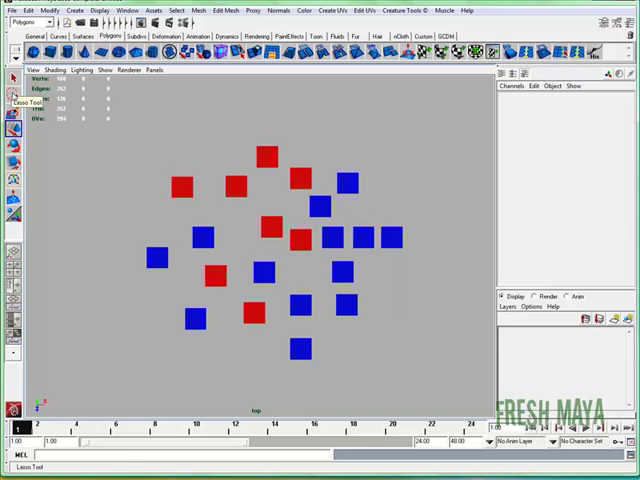
- Lasso-select all eight red squares in the top view, leaving the blue ones unselected
left_click(13, 93)
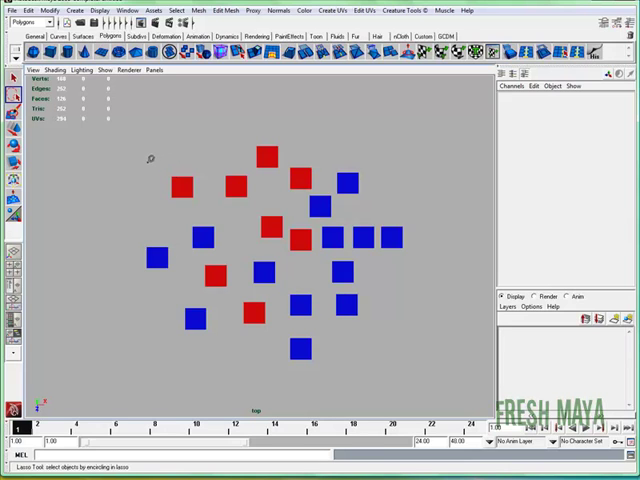
mouse_move(150, 162)
left_mouse_down()
mouse_move(150, 188)
mouse_move(231, 218)
left_mouse_up()
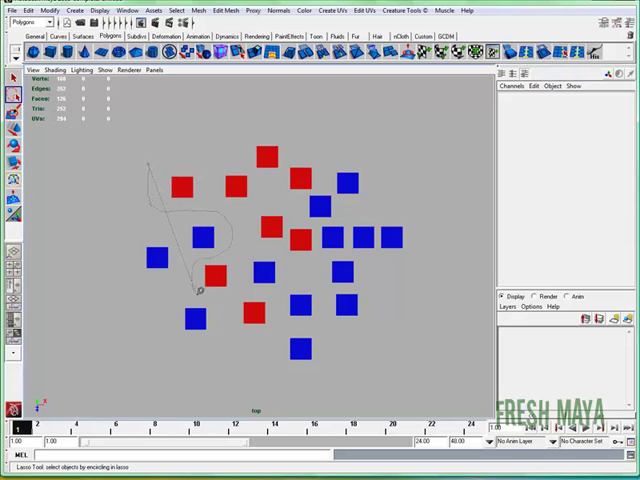
mouse_move(231, 218)
left_mouse_down()
mouse_move(234, 305)
mouse_move(269, 339)
mouse_move(279, 301)
mouse_move(246, 267)
mouse_move(269, 242)
mouse_move(311, 260)
mouse_move(317, 221)
mouse_move(301, 203)
mouse_move(316, 186)
mouse_move(311, 147)
mouse_move(217, 133)
mouse_move(191, 138)
left_mouse_up()
- Drag the eight red squares left and right along X with the Move tool
key("w")
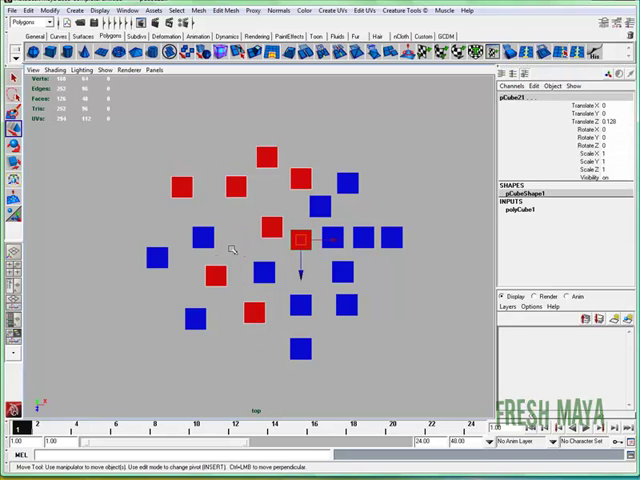
mouse_move(322, 241)
left_mouse_down()
mouse_move(304, 240)
mouse_move(337, 243)
mouse_move(290, 240)
mouse_move(327, 240)
left_mouse_up()
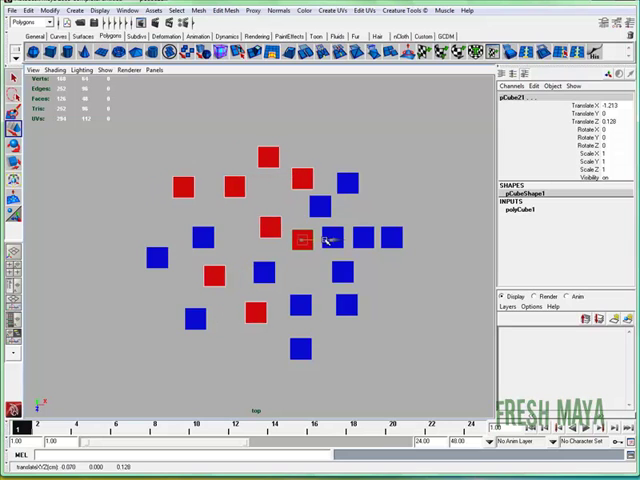